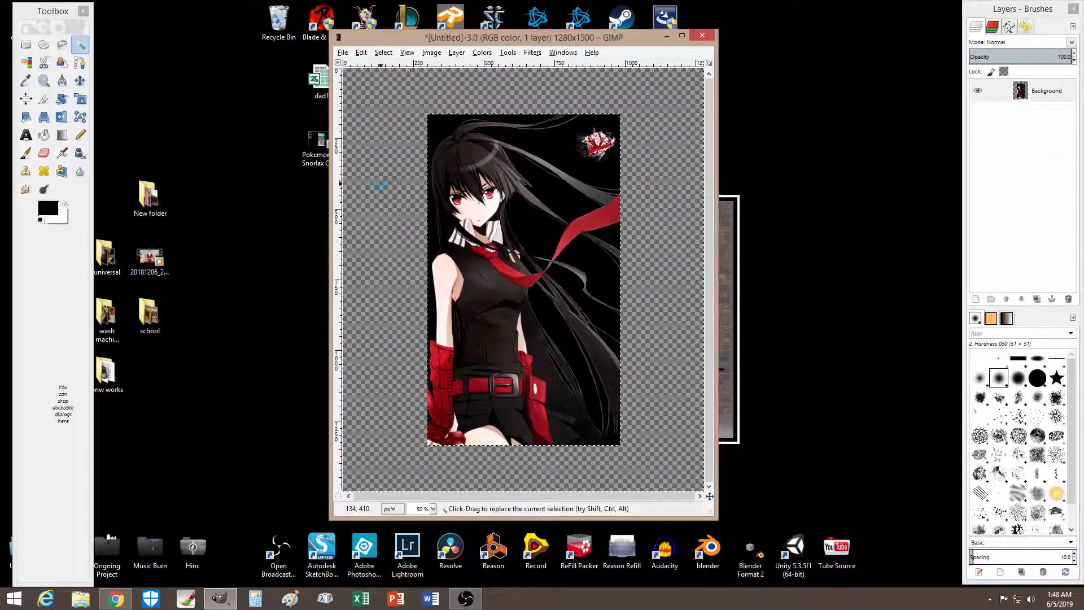
- Fuzzy-select and delete the black background patches around the upper hair strands, the red ribbon and beside the neck
left_click(554, 148)
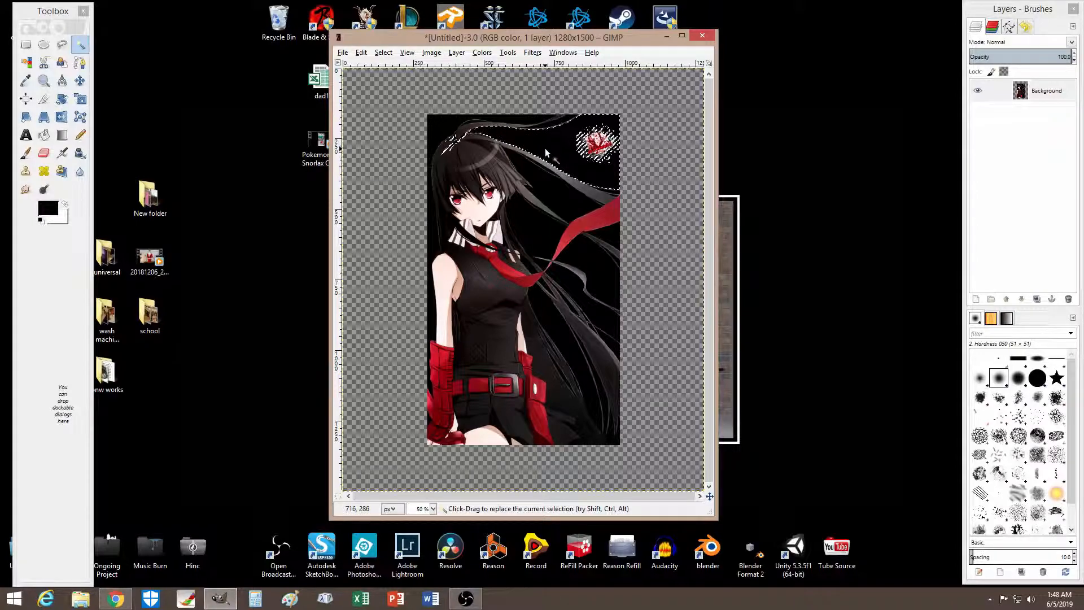
key("Delete")
left_click(551, 192)
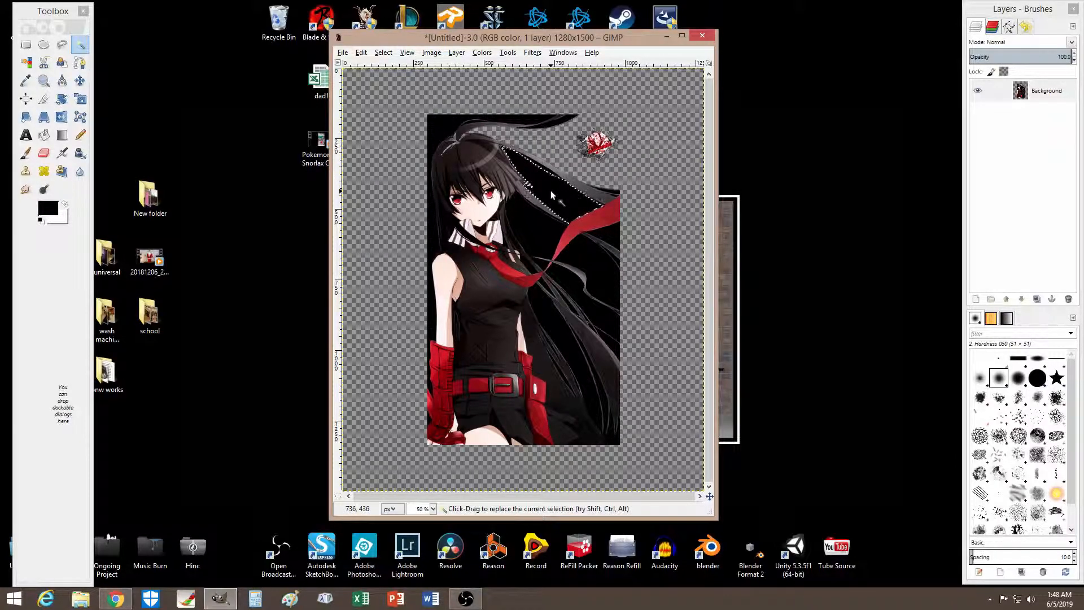
key("Delete")
left_click(605, 232)
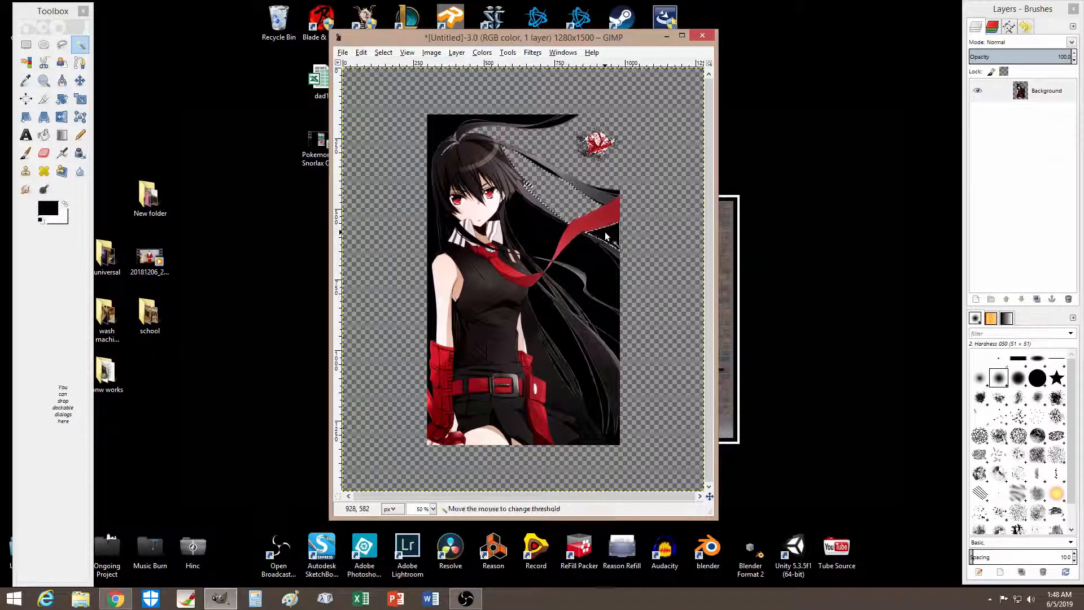
key("Delete")
left_click(599, 256)
key("Delete")
left_click(542, 232)
key("Delete")
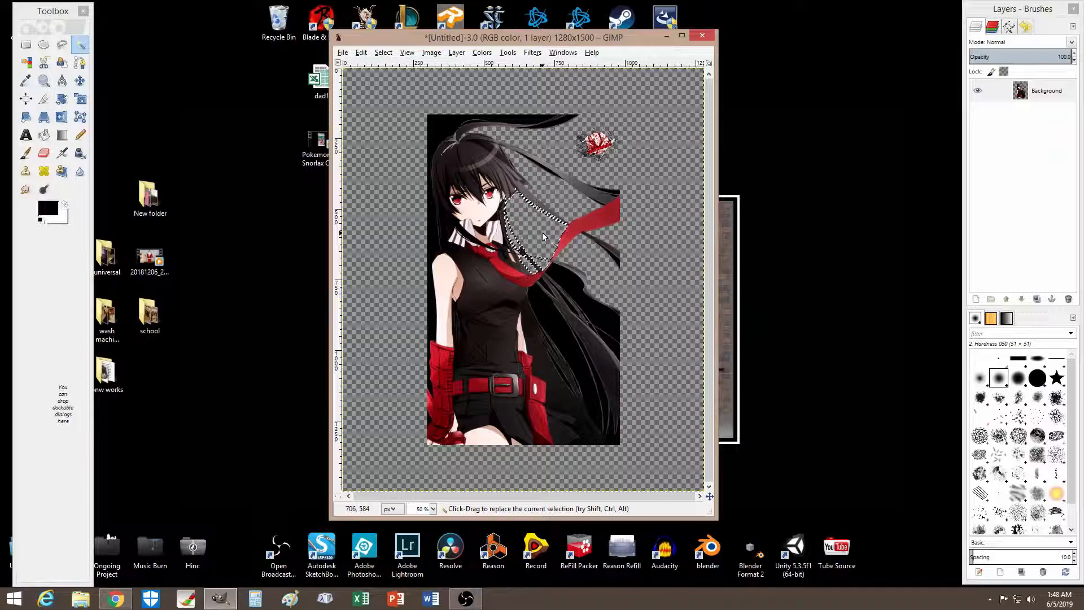
- Fuzzy-select and delete the black background between the lower hair strands and along the left side of the figure
left_click(602, 318)
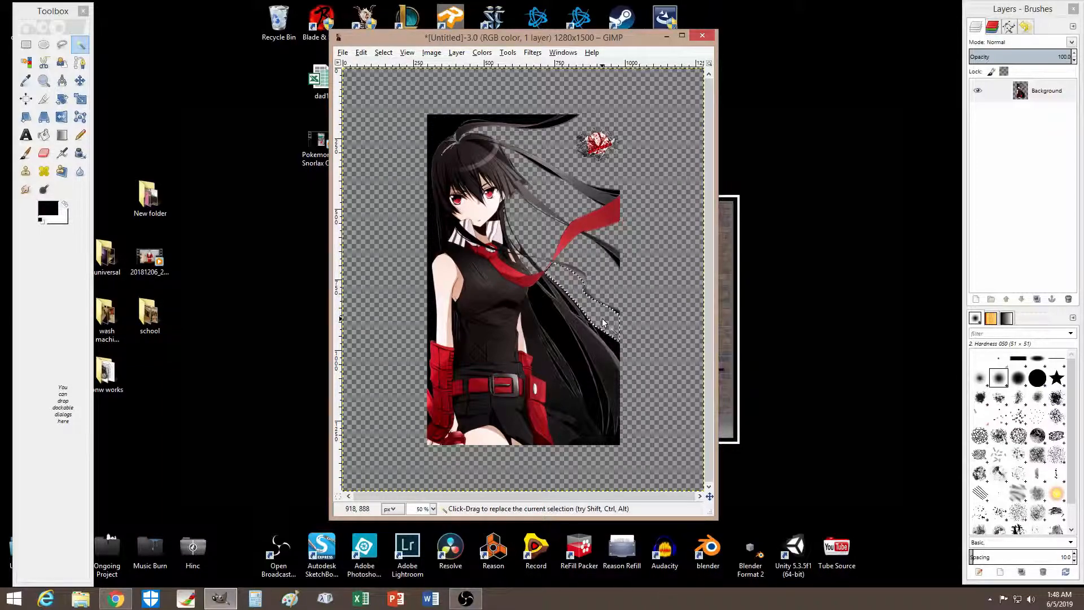
key("Delete")
left_click(577, 361)
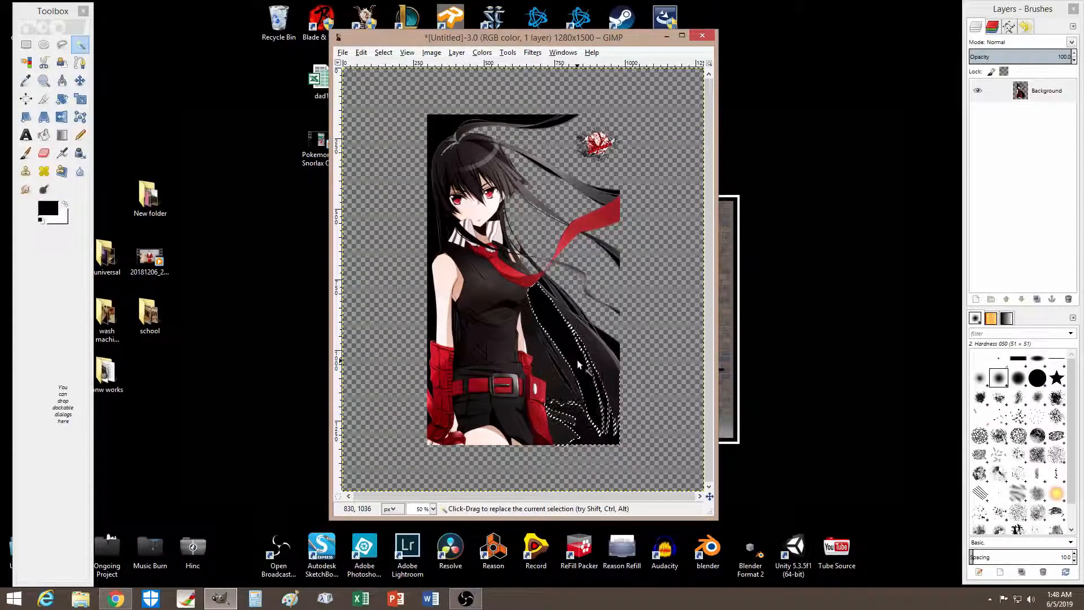
key("Delete")
left_click(612, 345)
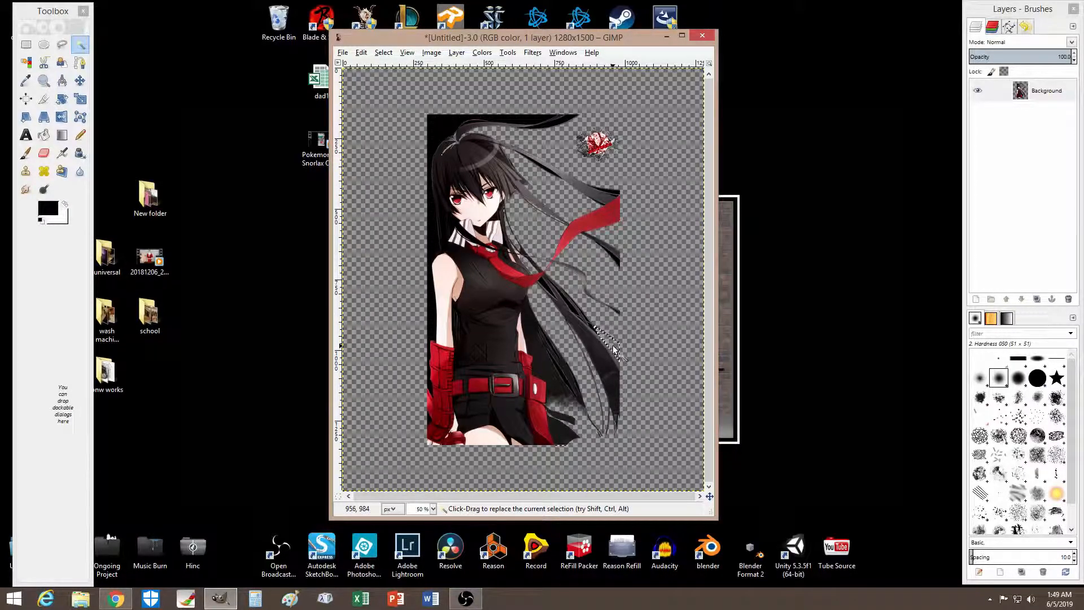
left_click(435, 126)
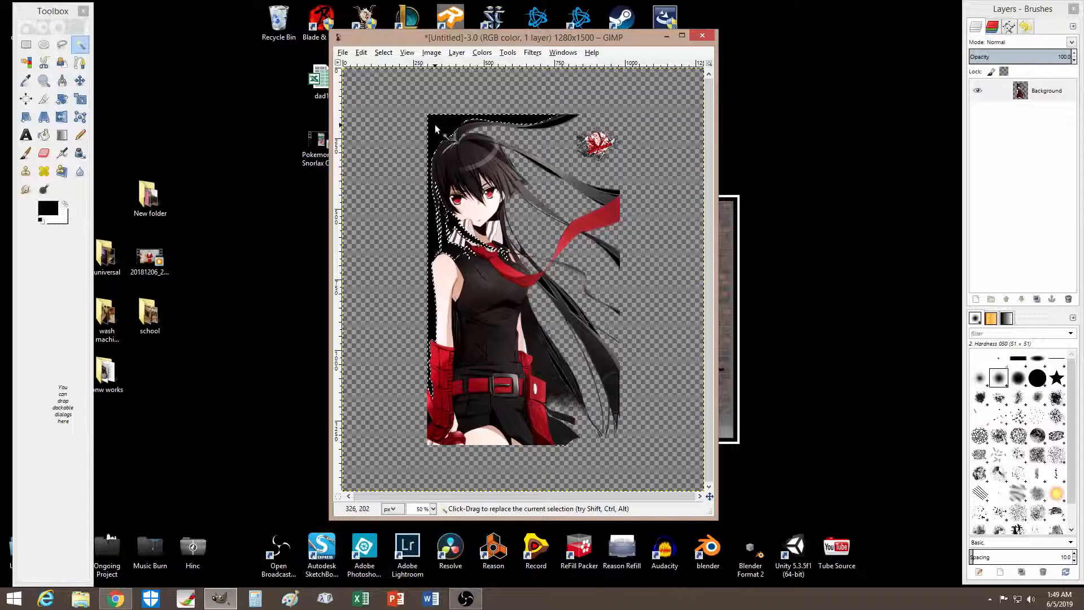
key("Delete")
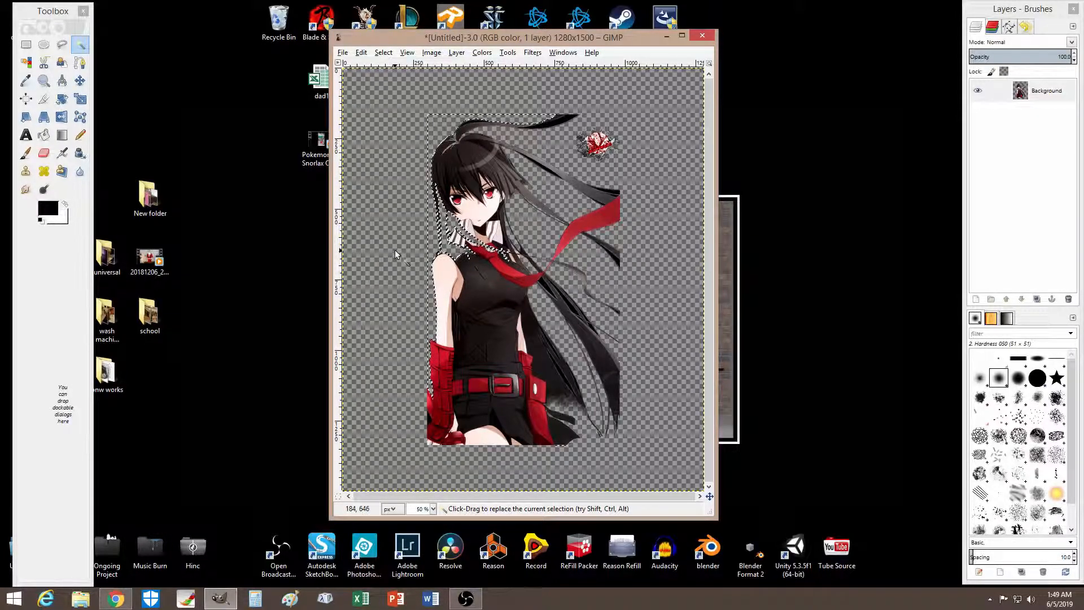
- Select the outline of the cut-out figure from the Background layer's alpha channel
left_click(393, 235)
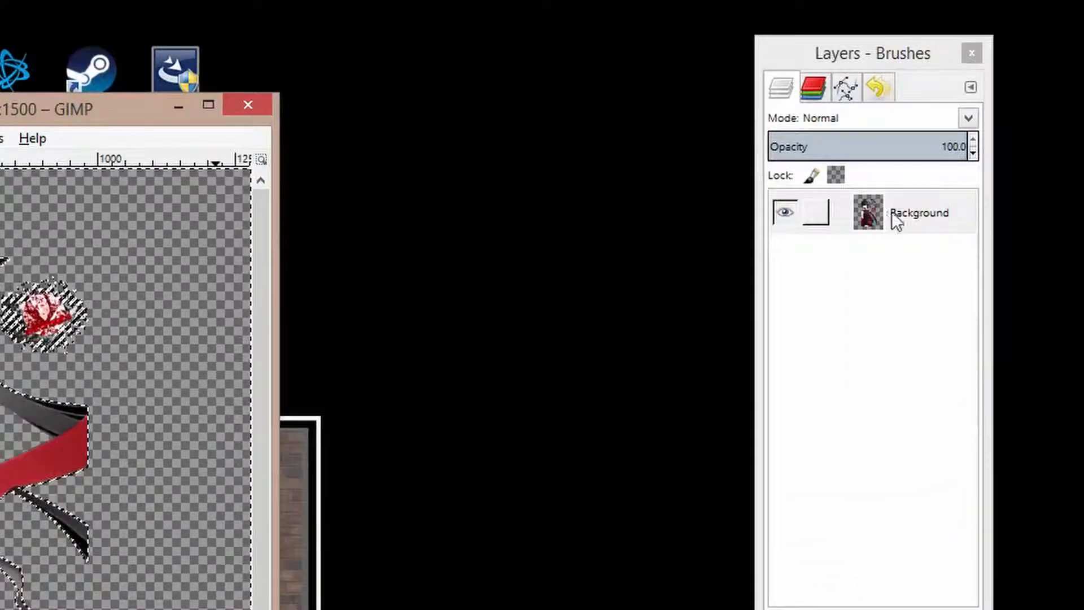
left_click(1031, 99)
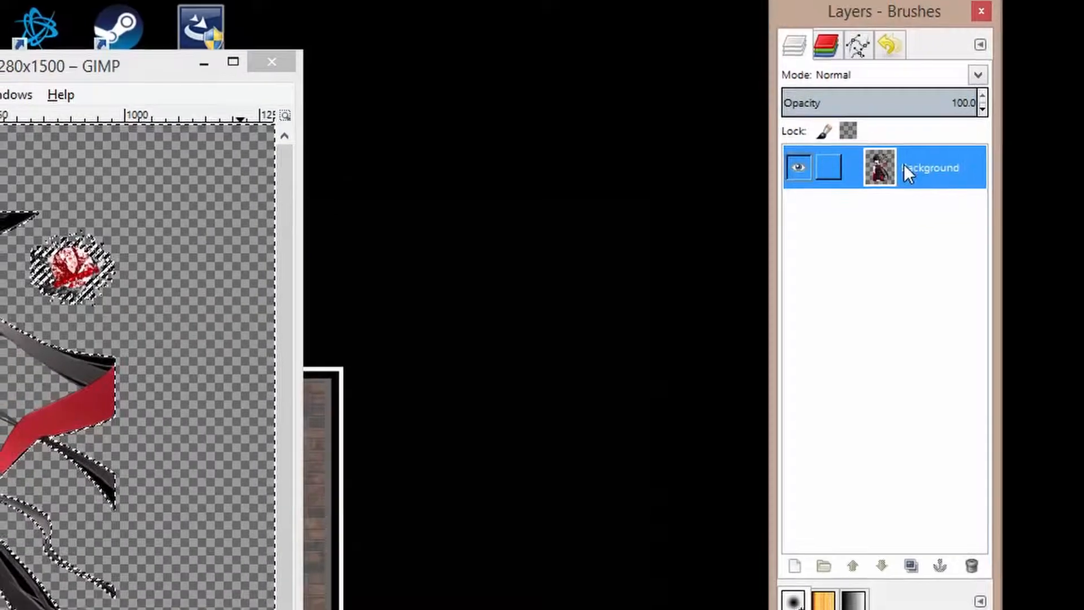
right_click(903, 215)
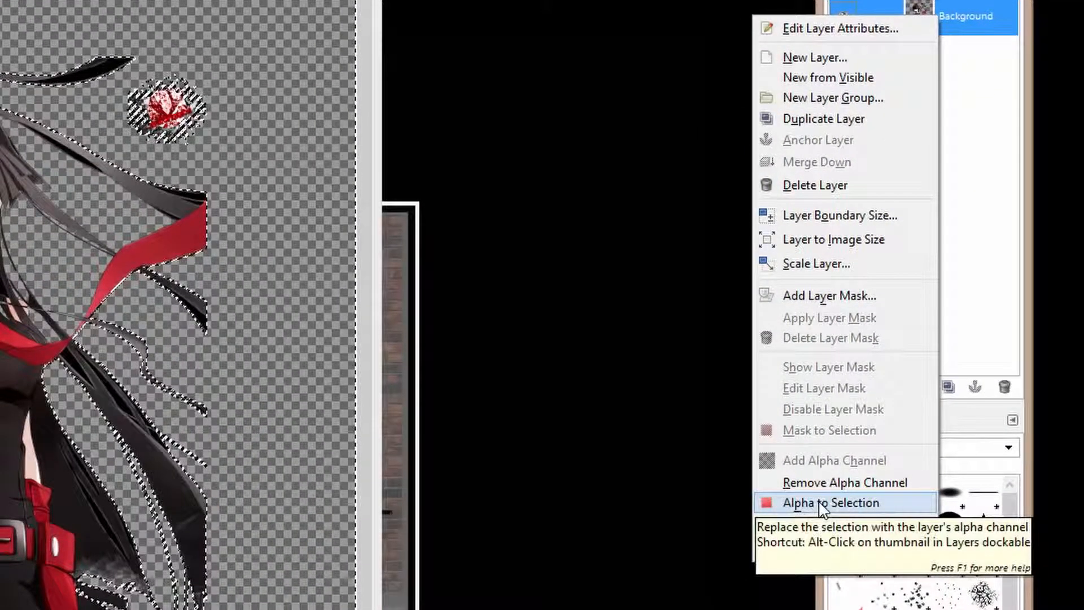
left_click(823, 503)
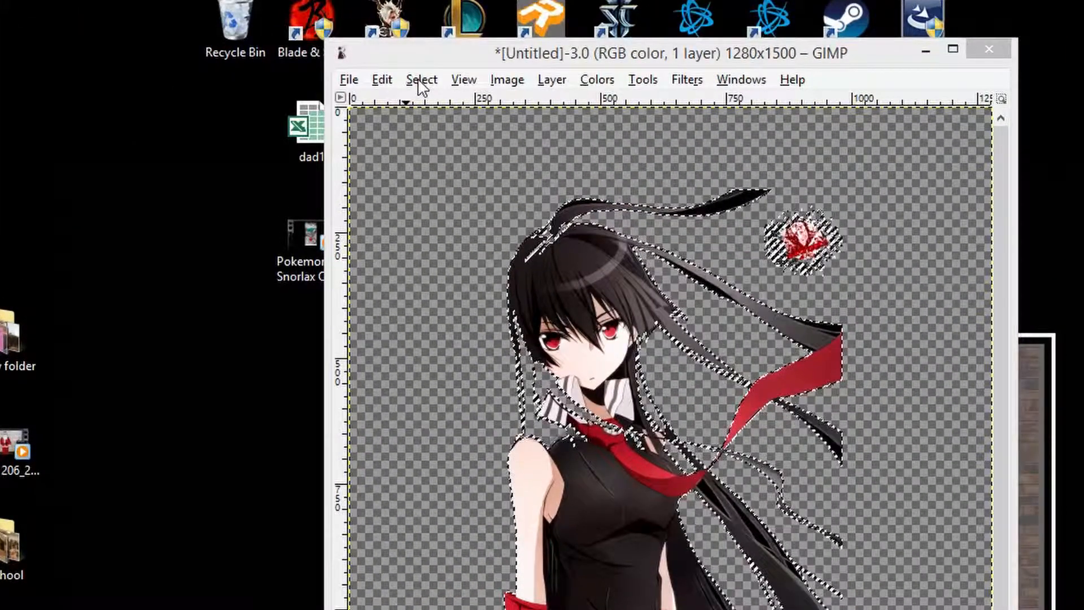
- Grow the selection around the figure by 5 px
left_click(421, 80)
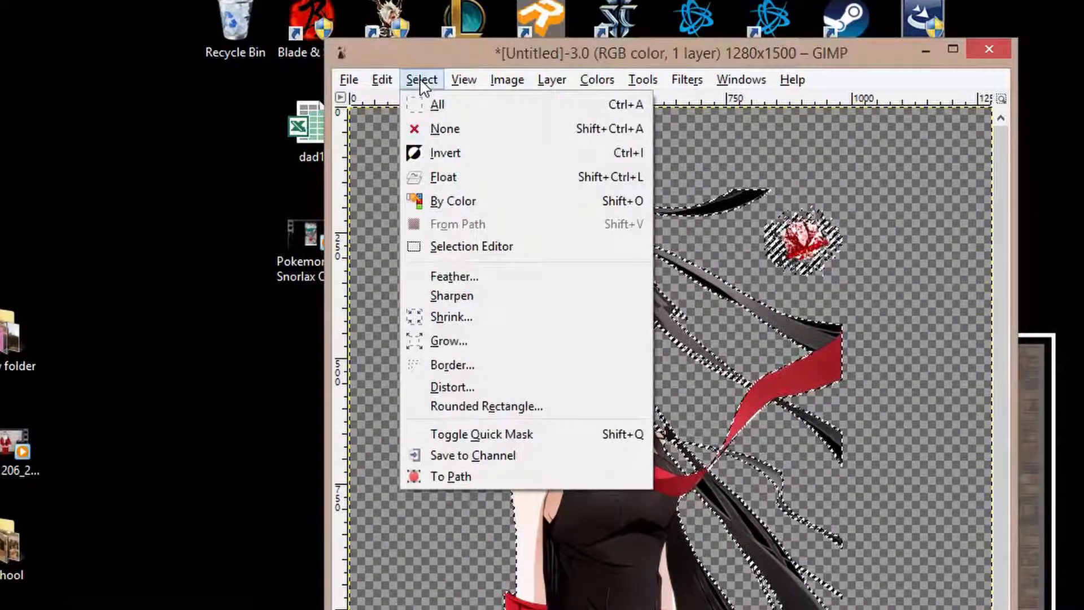
left_click(441, 341)
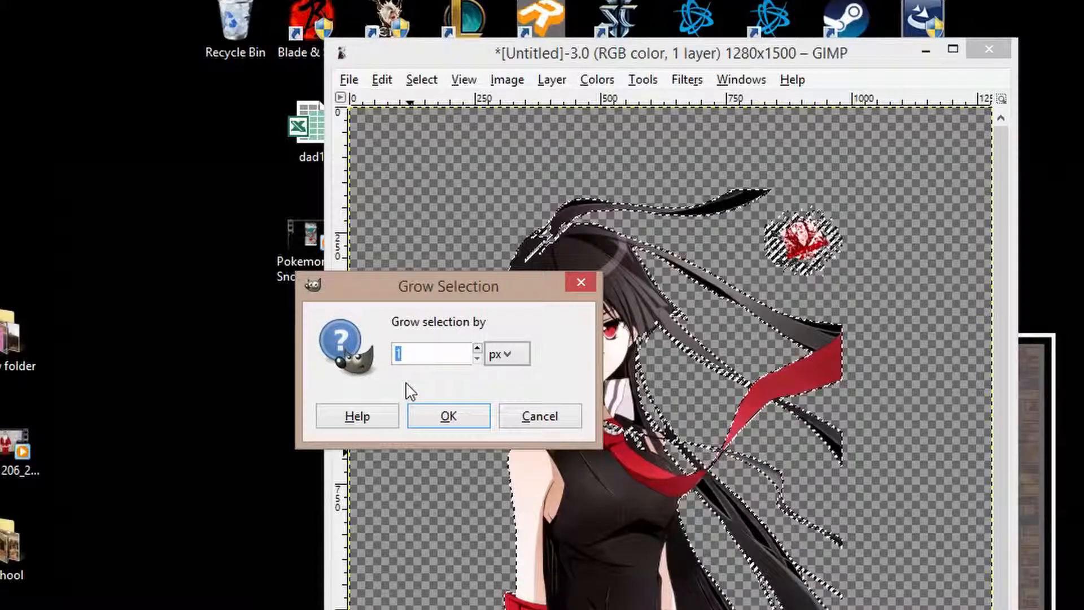
type("5")
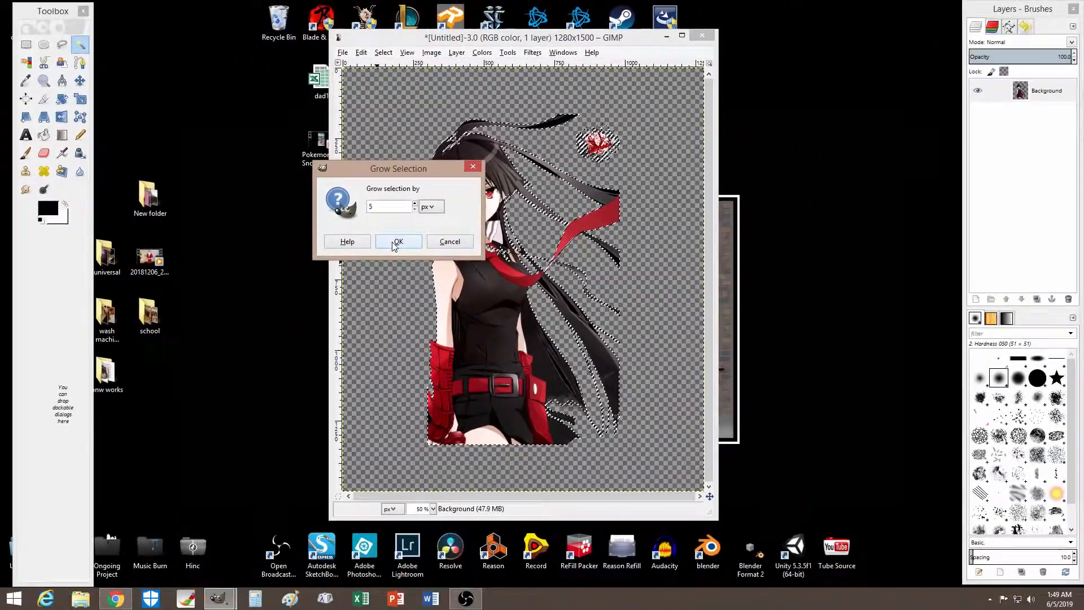
left_click(446, 415)
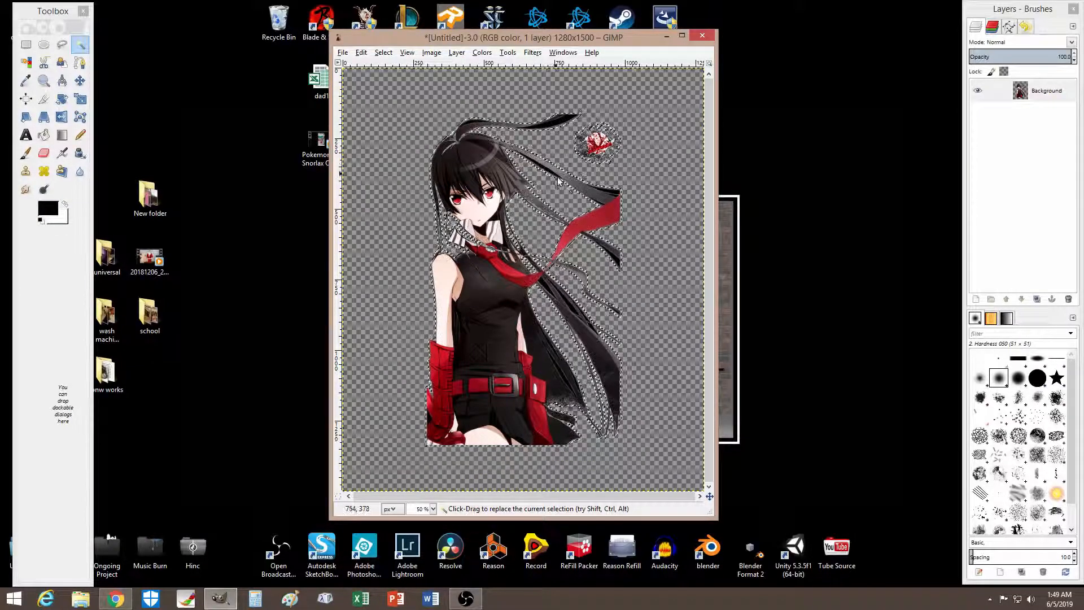
- Grow the selection by a further 10 px to widen the outline area
left_click(384, 52)
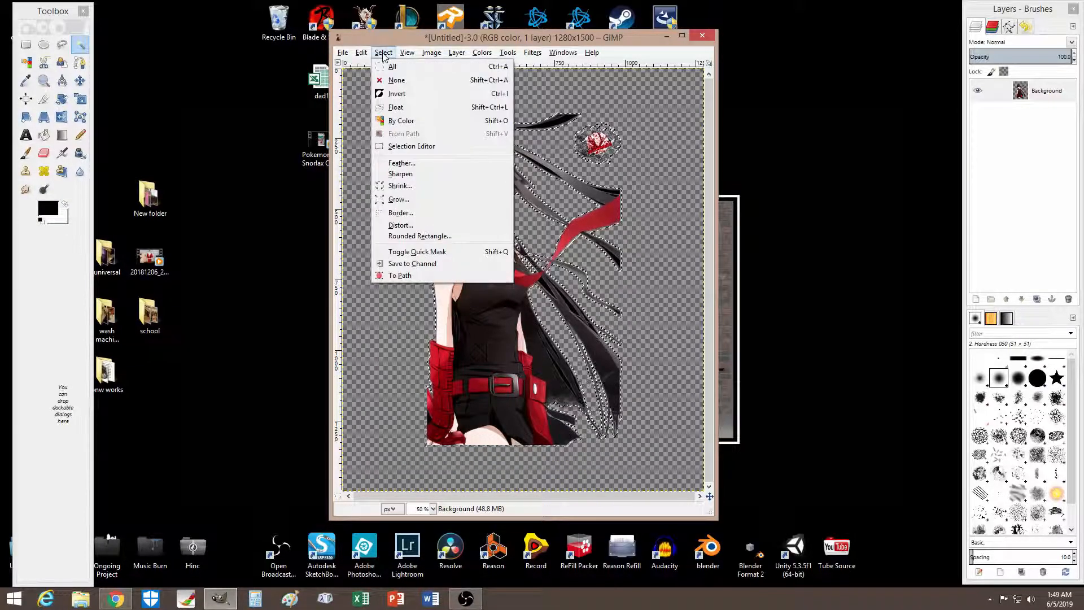
left_click(402, 197)
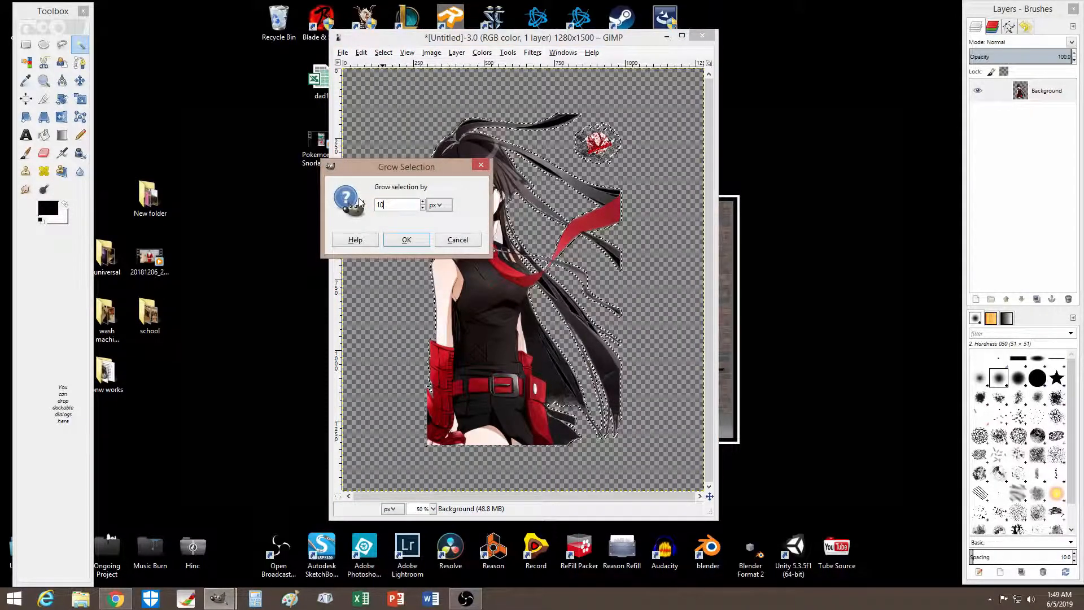
left_click(394, 239)
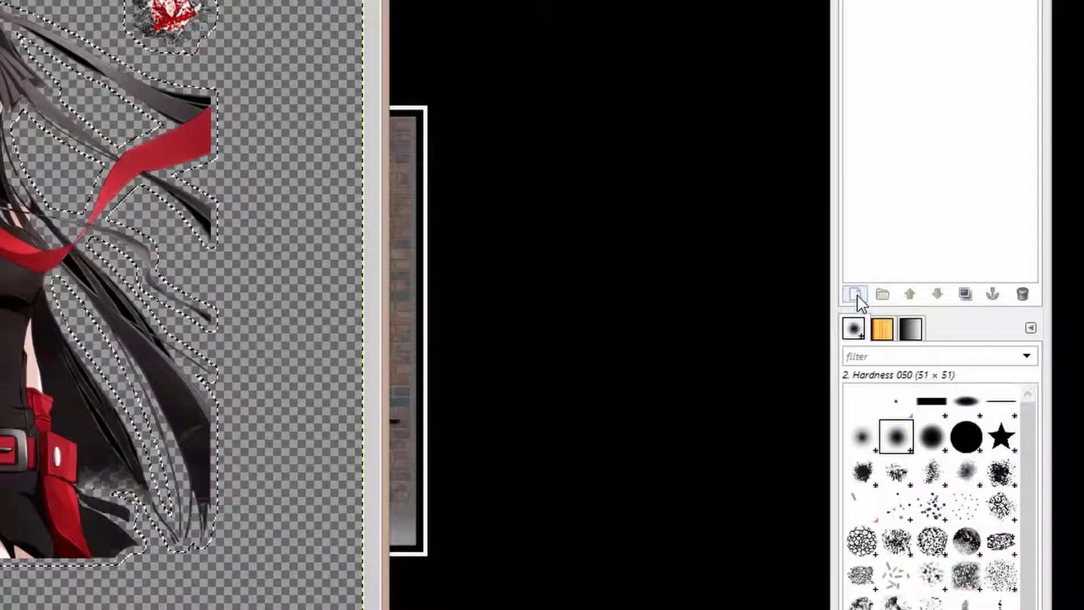
- Create a 1280 x 1500 px layer named Border with Transparency fill and make it the active layer
left_click(856, 296)
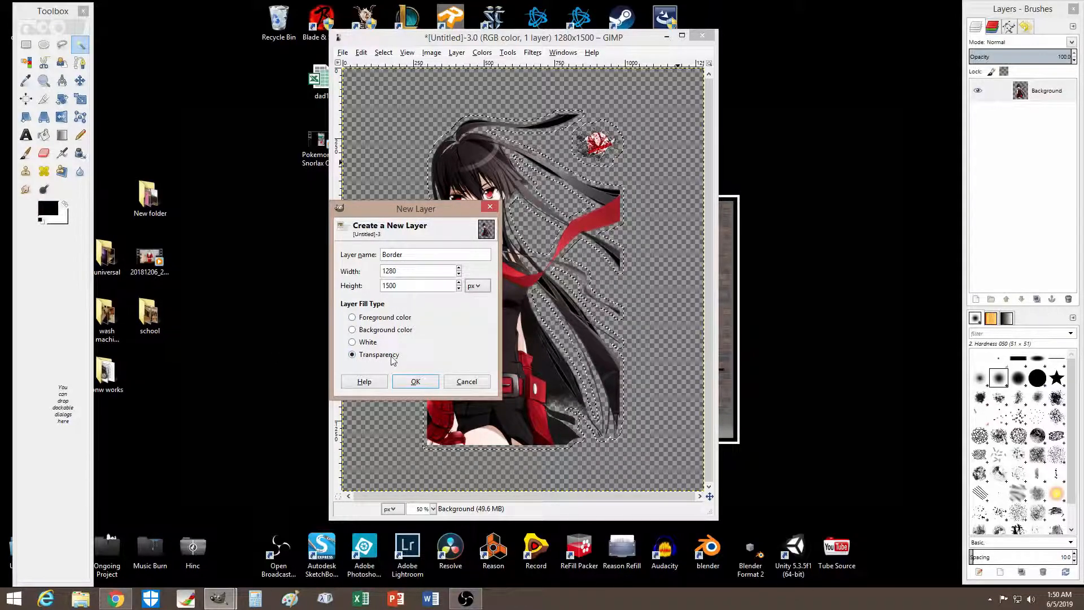
left_click(415, 381)
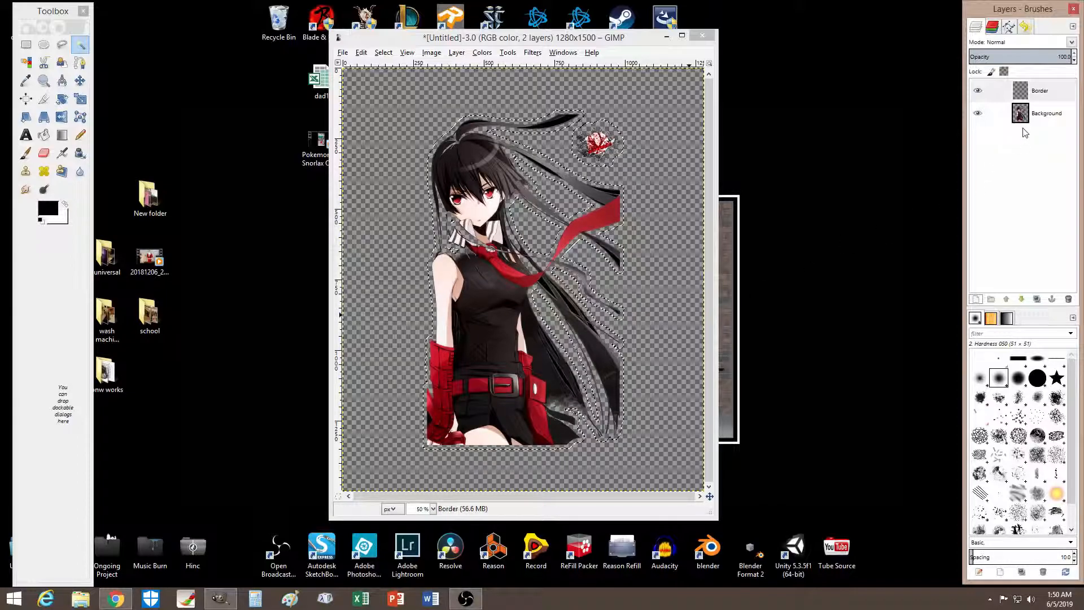
left_click(1044, 92)
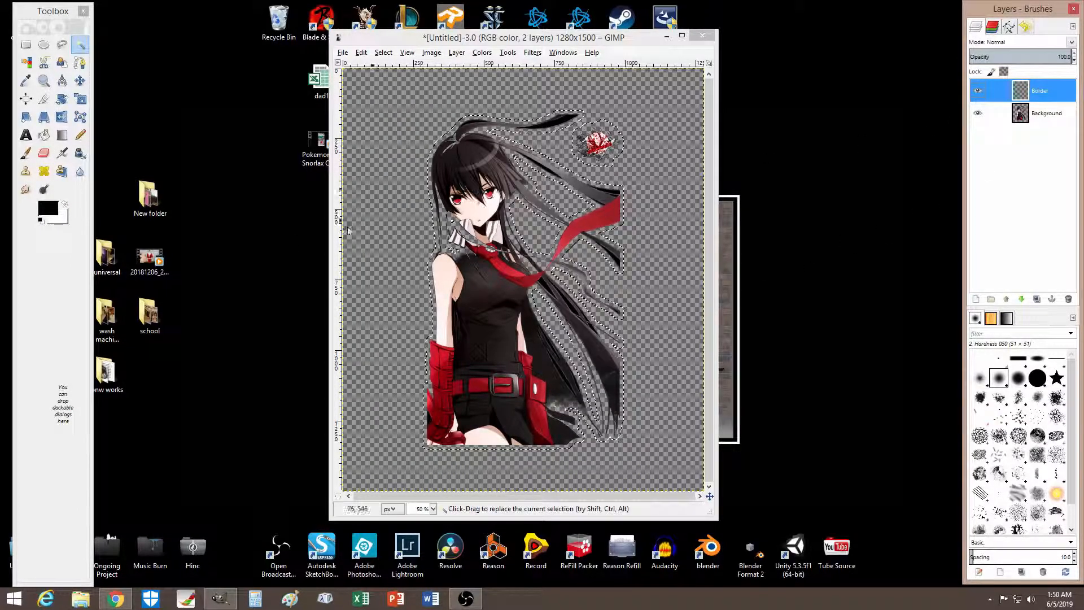
- Set the foreground color to white (ffffff) and bucket-fill the grown selection on the Border layer
left_click(46, 137)
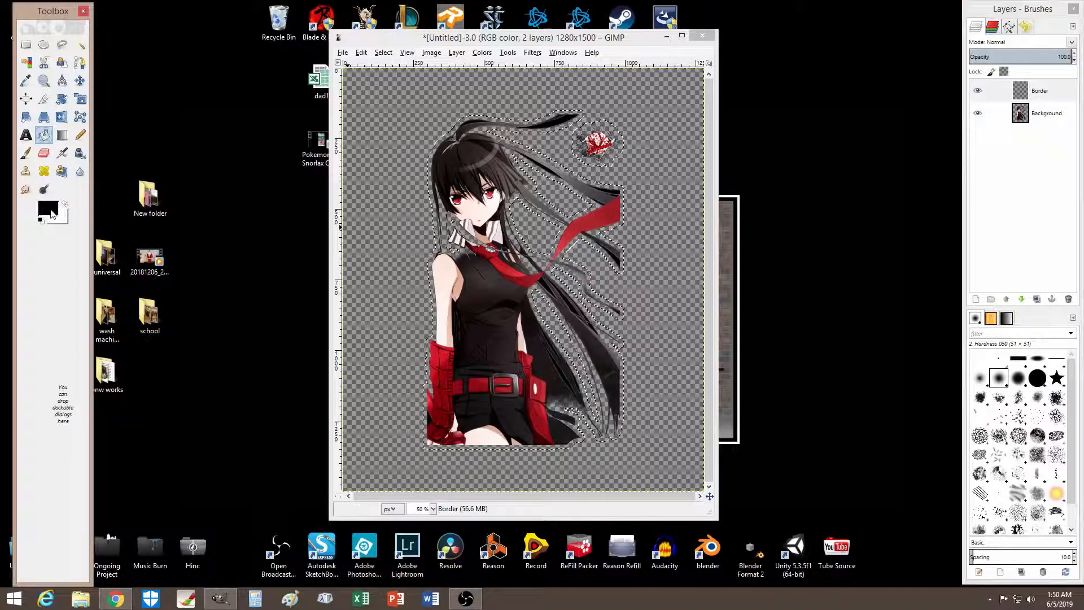
left_click(50, 212)
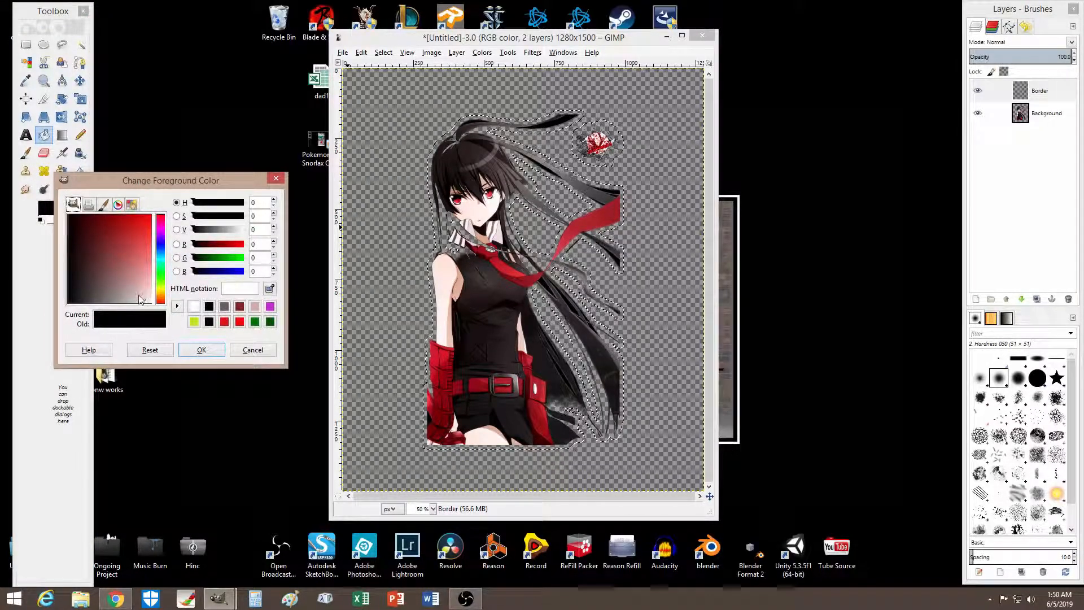
left_click(193, 306)
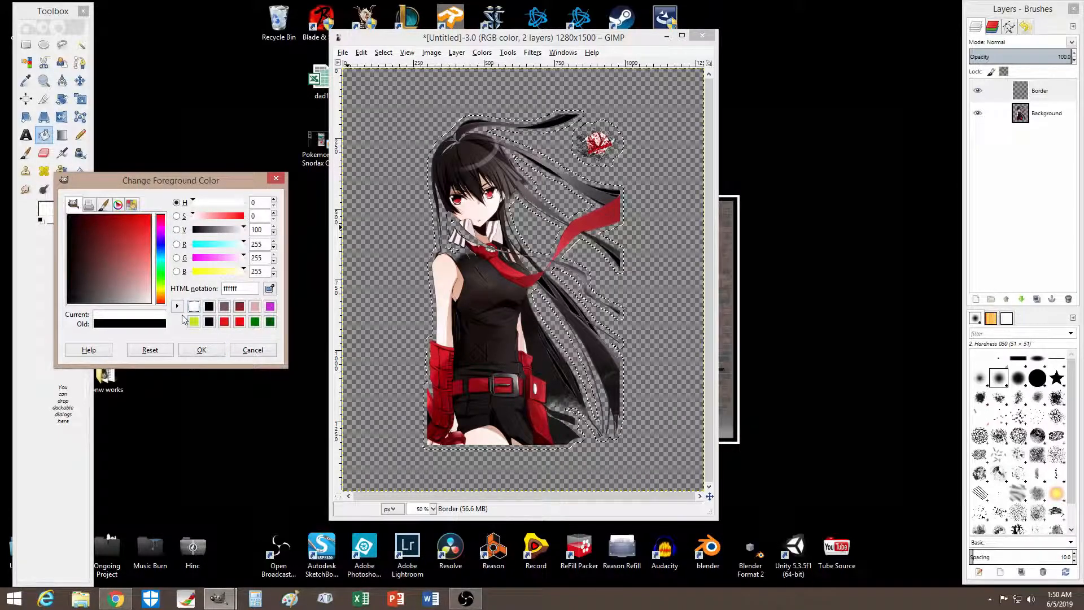
left_click(202, 350)
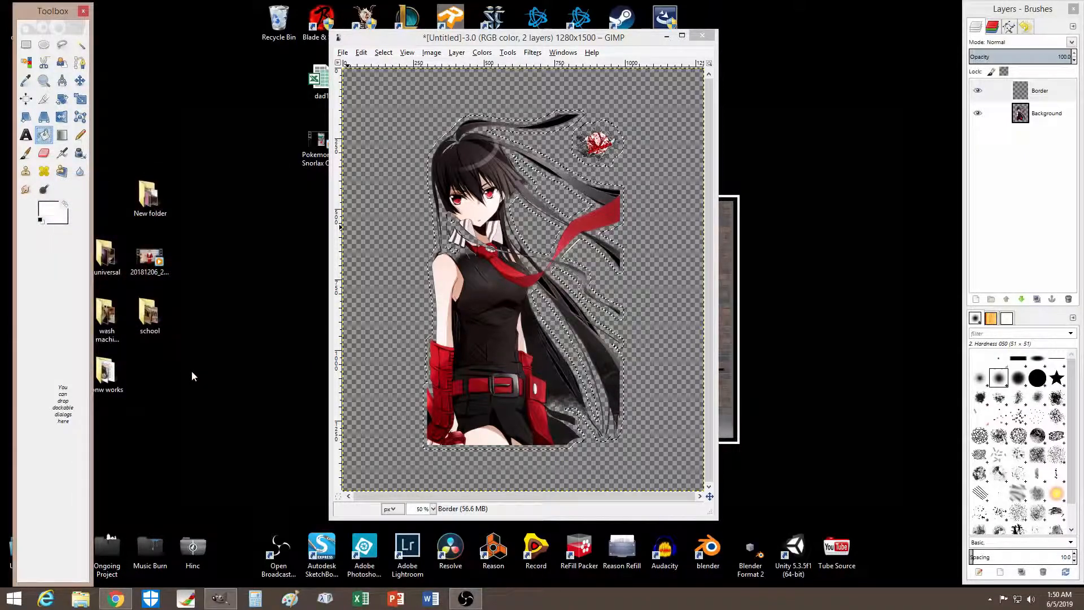
left_click(480, 237)
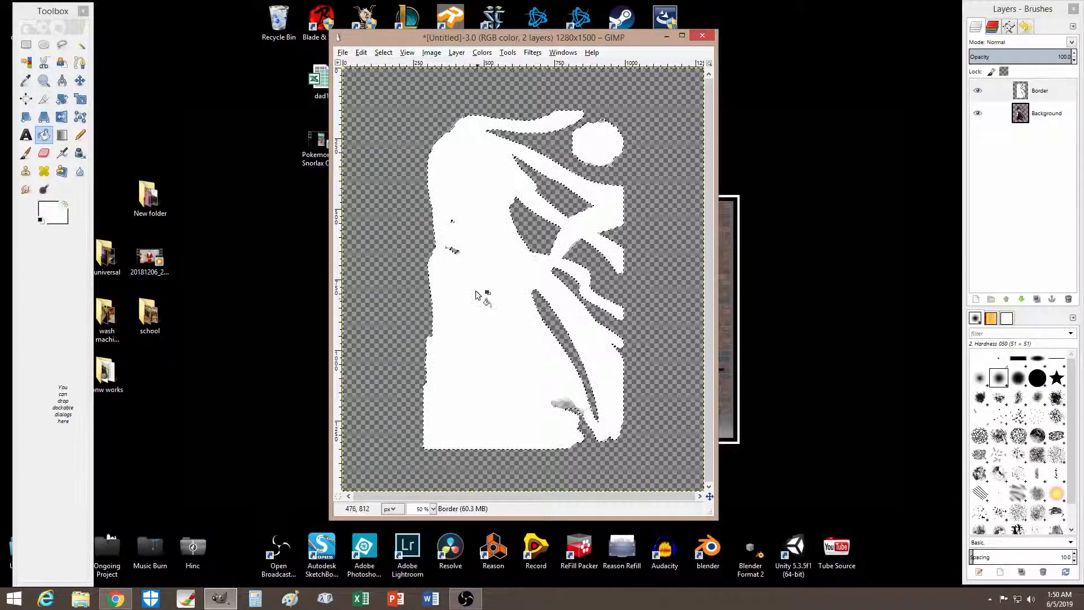
- Raise the Background layer above the Border layer
left_click(1020, 115)
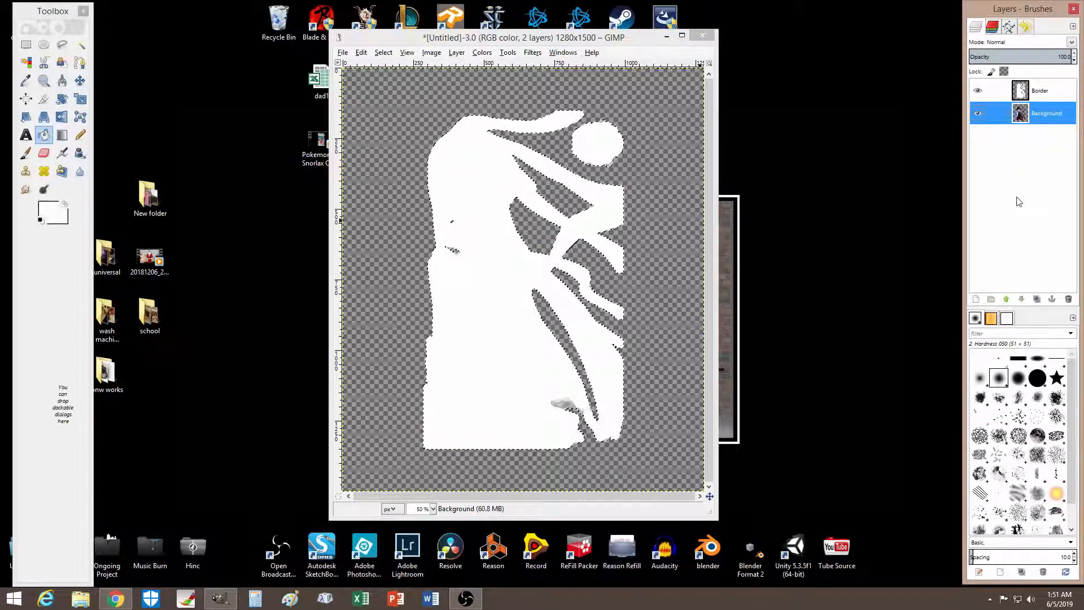
left_click(1007, 300)
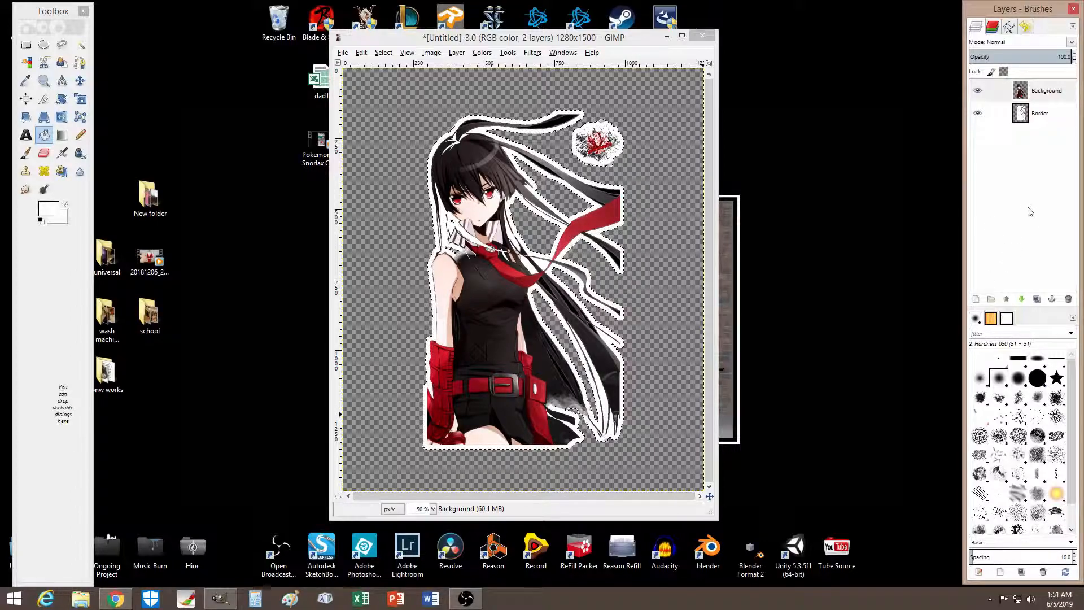
- Export the image to the Desktop as Untitled.png with the default PNG options
left_click(342, 52)
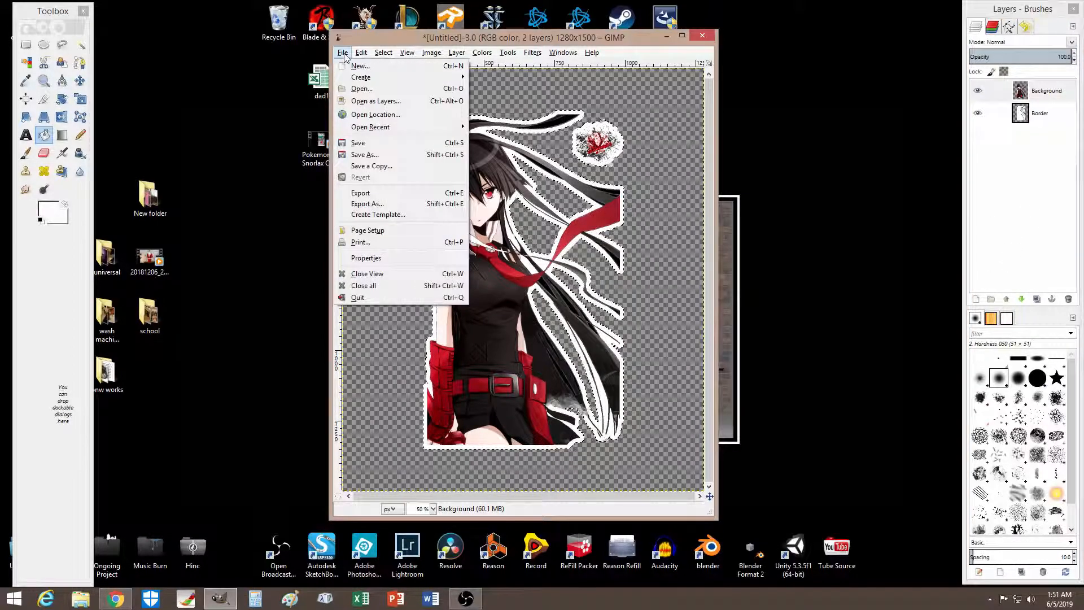
left_click(371, 204)
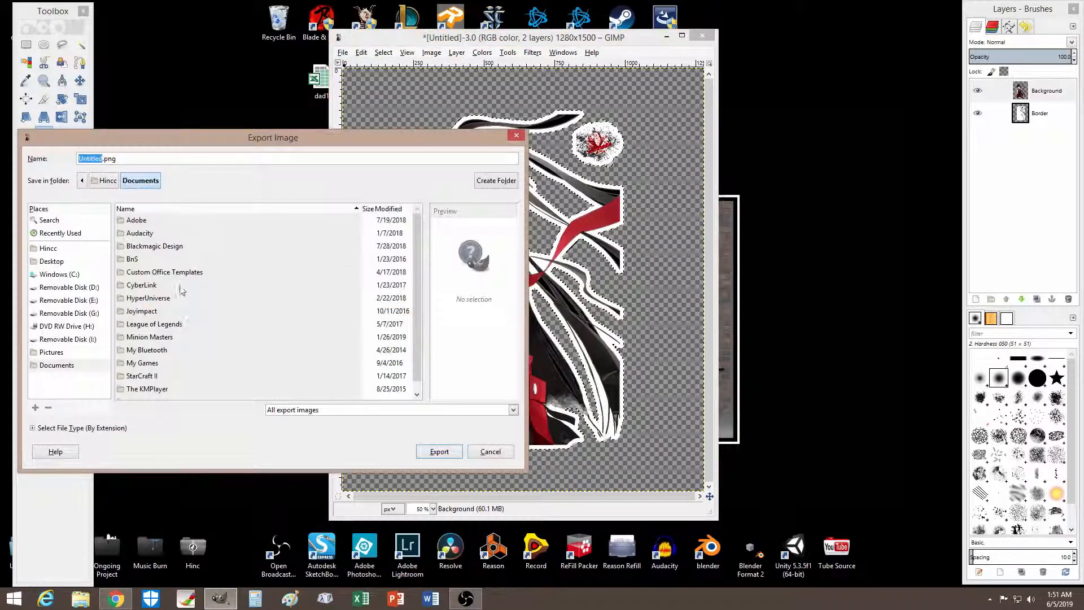
left_click(55, 261)
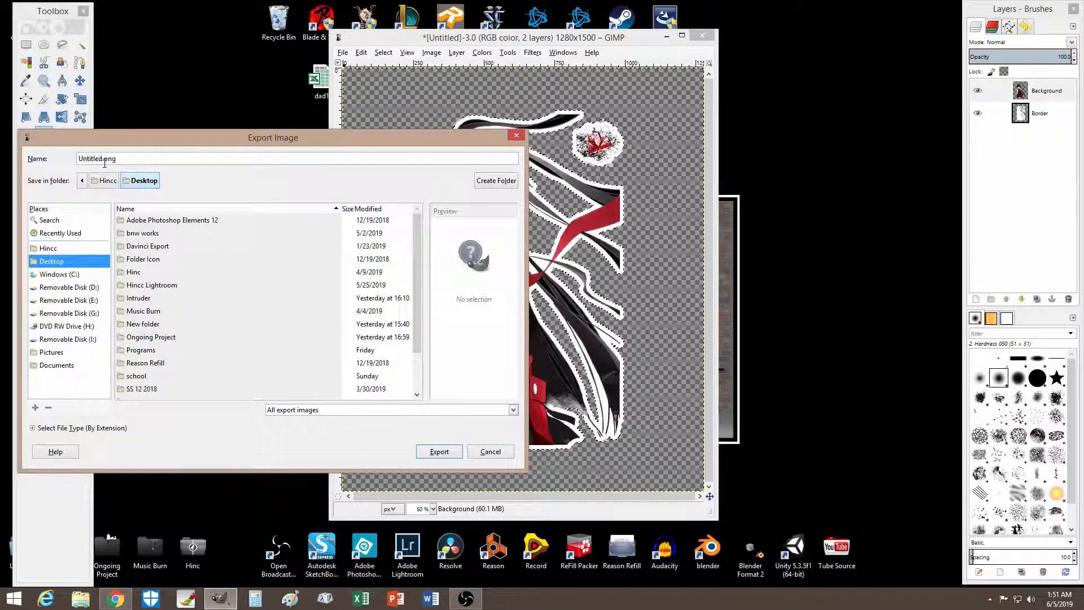
left_click(436, 453)
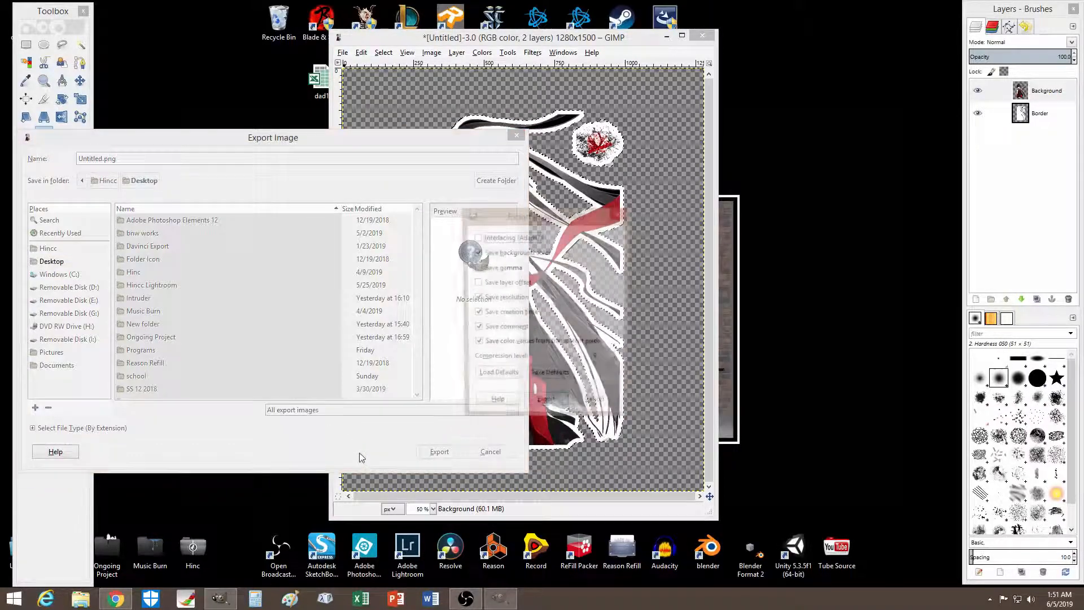
left_click(544, 410)
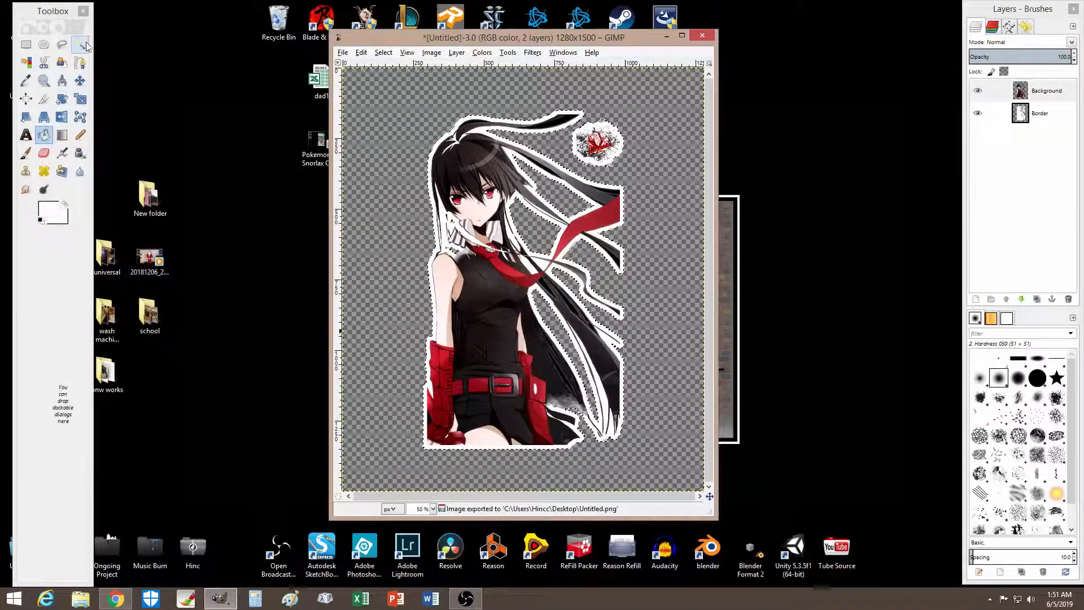
- View the exported Untitled image from the desktop in Windows Photo Viewer, inspect its border up close, and close the viewer
left_click_drag(52, 11, 78, 15)
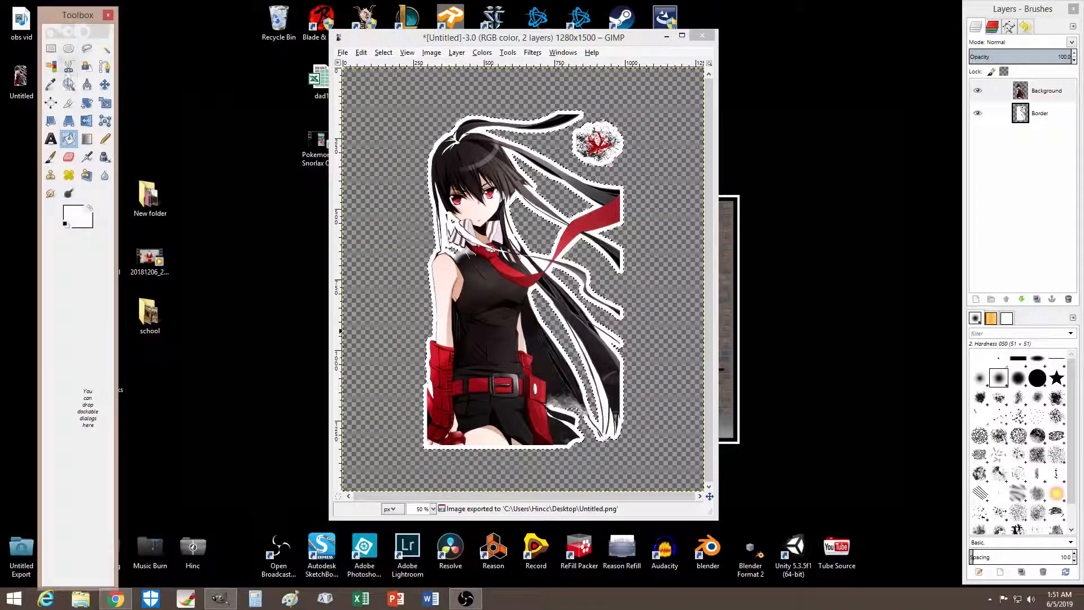
double_click(20, 81)
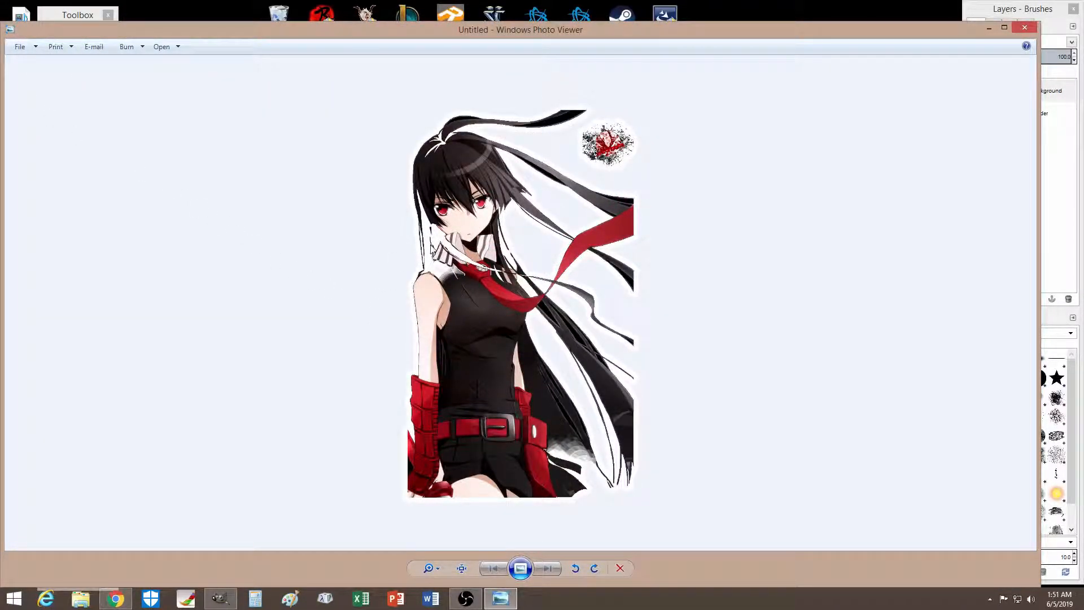
scroll(529, 386, "up", 2)
scroll(529, 385, "down", 2)
left_click(1025, 27)
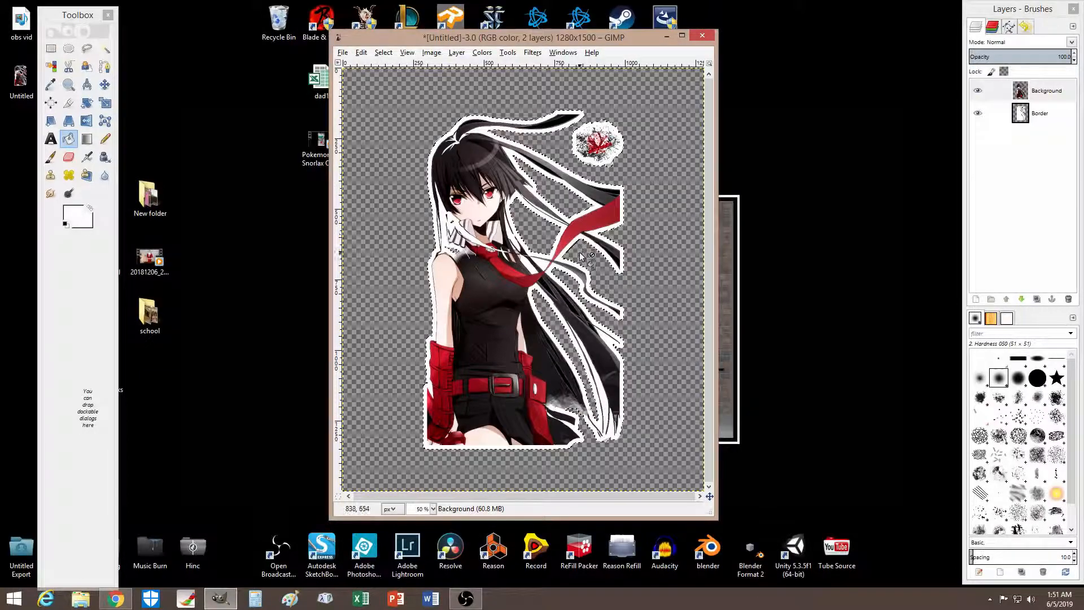
- Make the Border layer active and set the foreground color to red (c41313)
left_click(1023, 116)
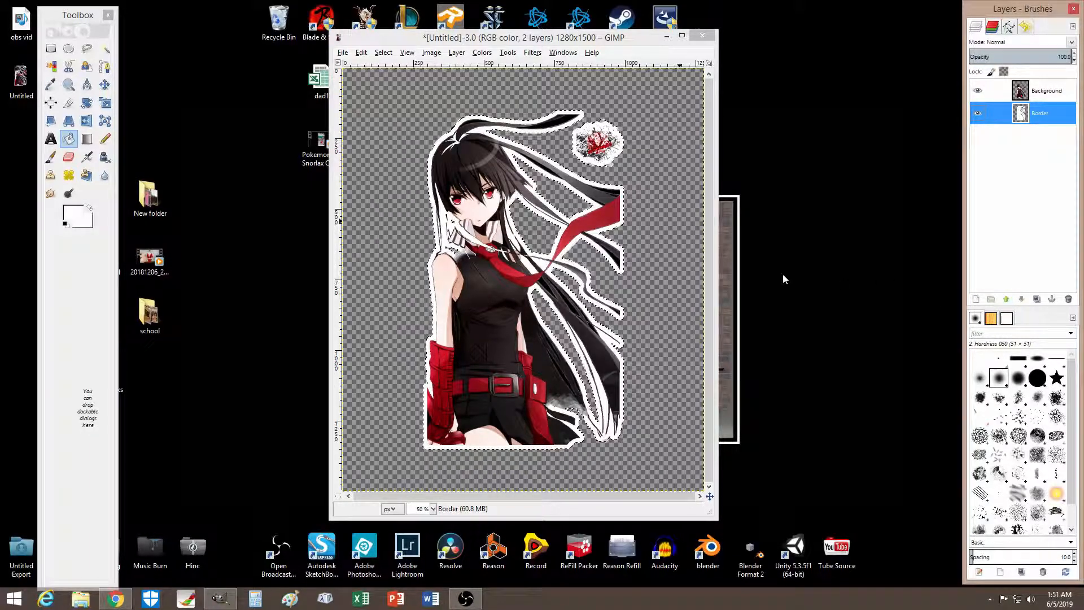
left_click(72, 218)
left_click_drag(117, 263, 132, 223)
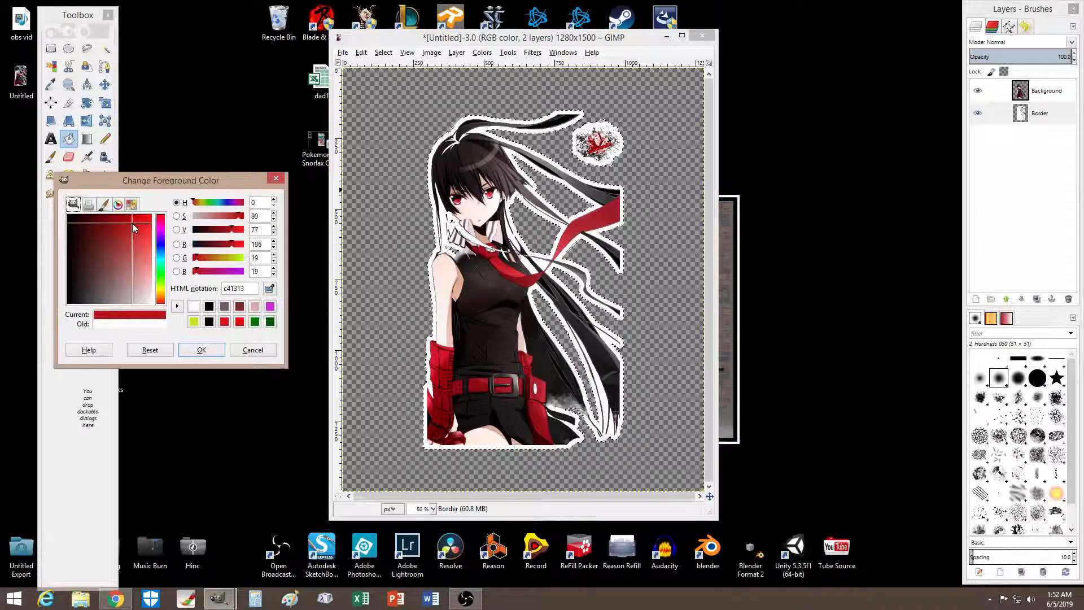
left_click(202, 349)
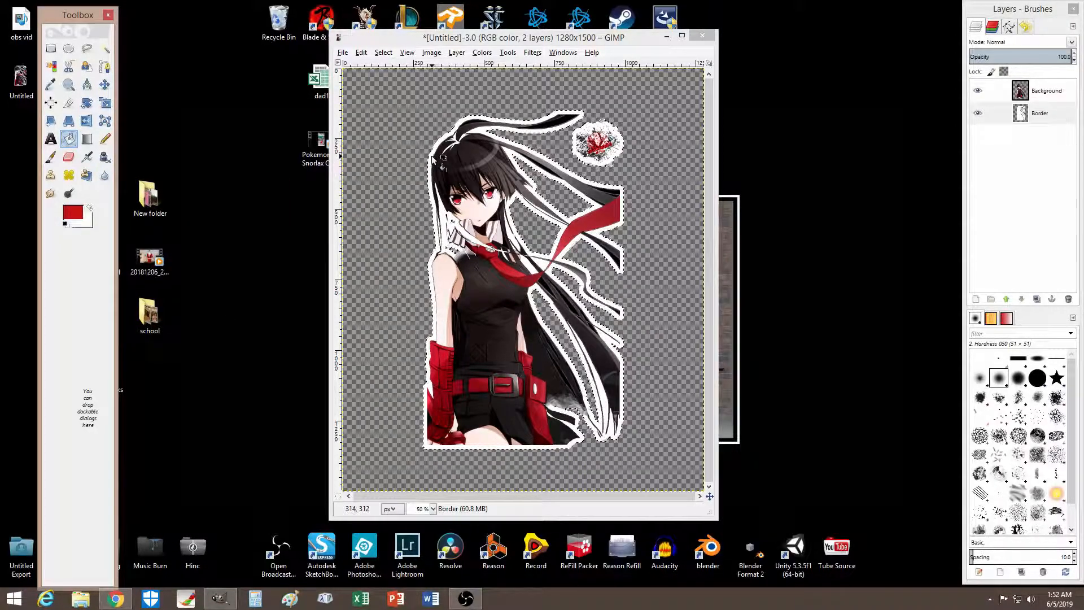
- Bucket-fill the white border around the character and around the separate emblem with the red foreground color on the Border layer
left_click(1037, 141)
left_click(445, 228)
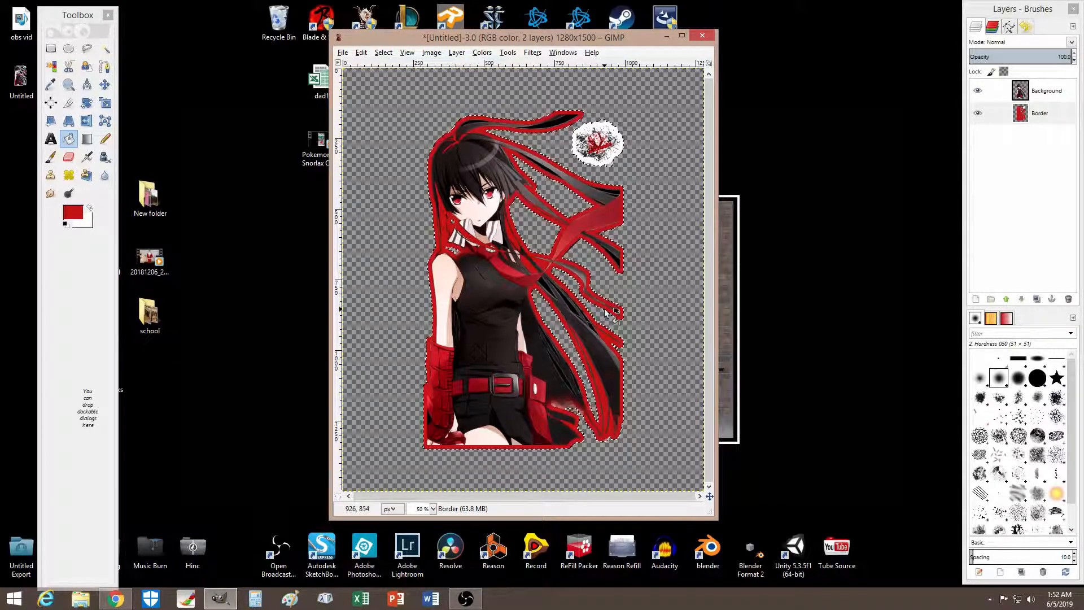
left_click(600, 162)
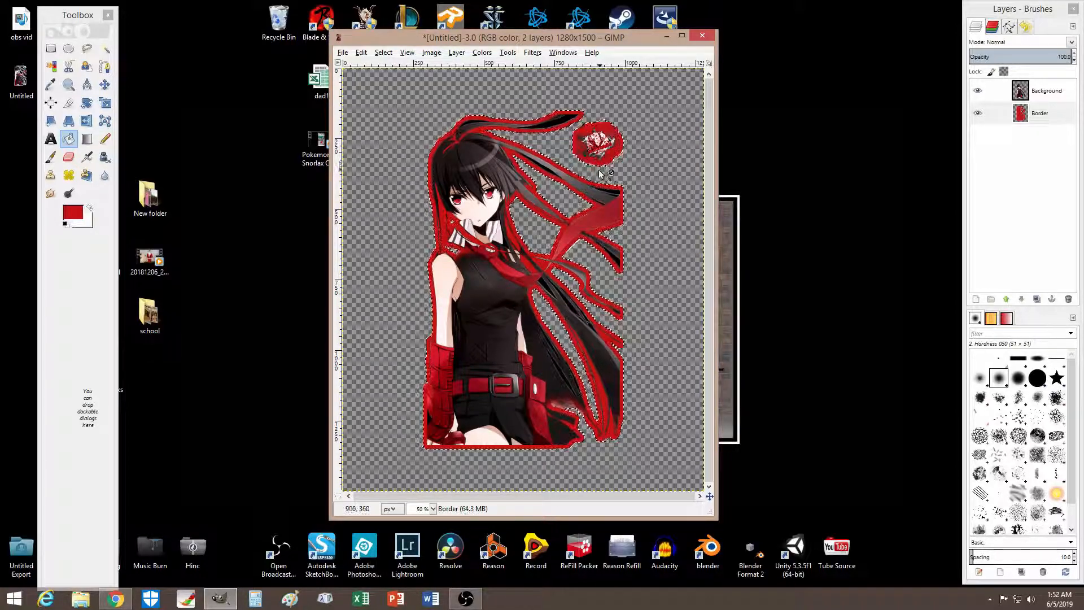